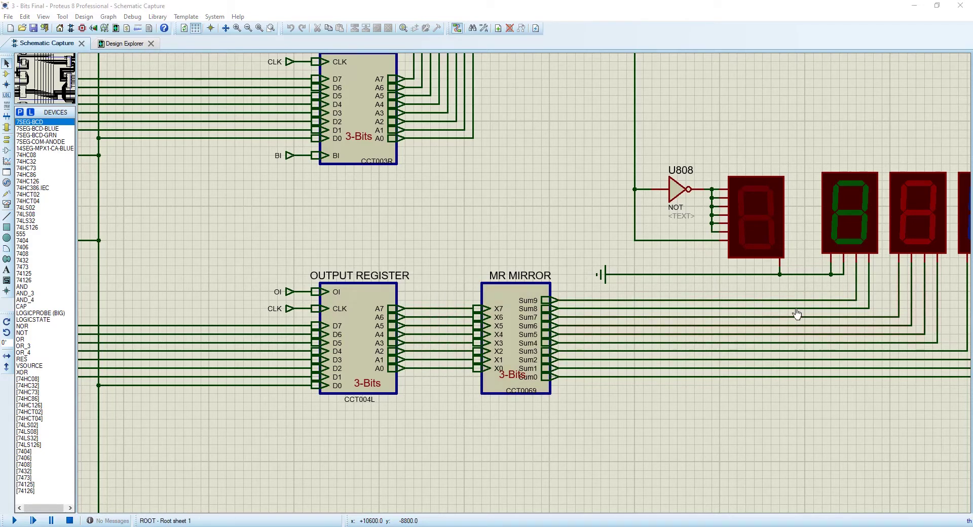
- Enter the MR MIRROR subcircuit's '3-Bits' child sheet showing the META 01–07 blocks
{"action": "scroll", "coordinate": [811, 306], "scroll_direction": "down", "scroll_amount": 1}
{"action": "scroll", "coordinate": [822, 303], "scroll_direction": "up", "scroll_amount": 1}
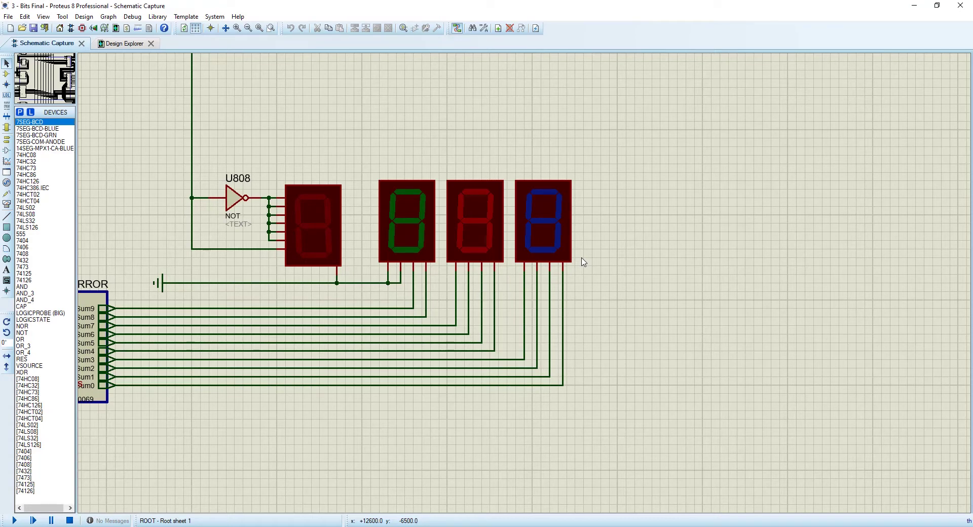
{"action": "scroll", "coordinate": [583, 262], "scroll_direction": "down", "scroll_amount": 2}
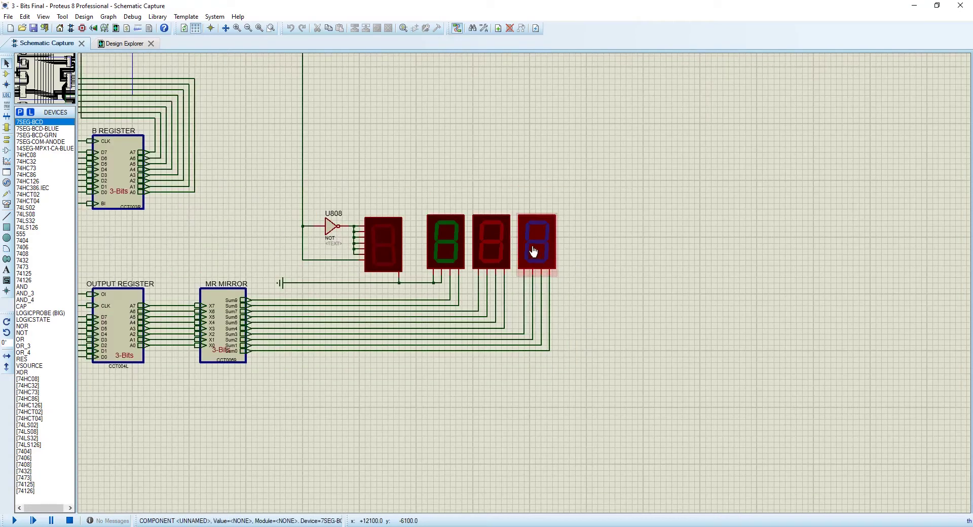
{"action": "scroll", "coordinate": [515, 253], "scroll_direction": "up", "scroll_amount": 2}
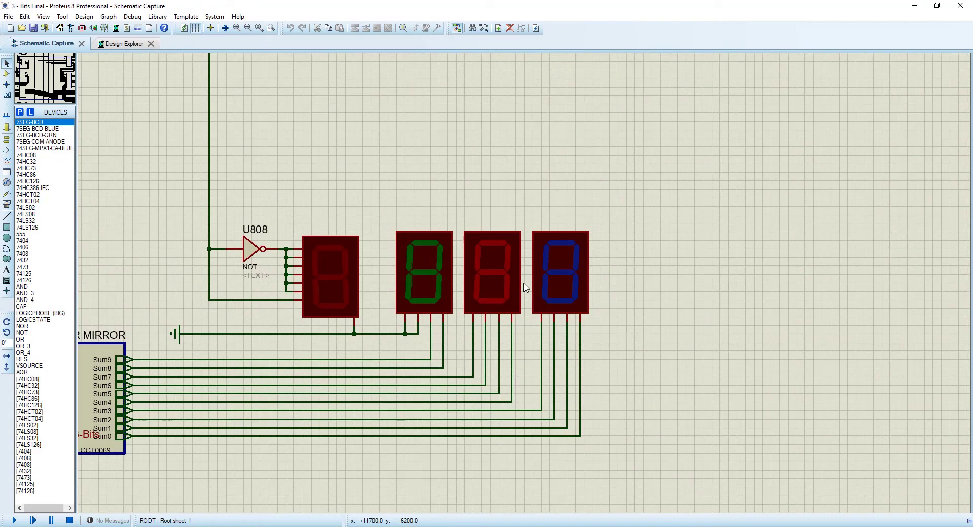
{"action": "scroll", "coordinate": [525, 288], "scroll_direction": "down", "scroll_amount": 1}
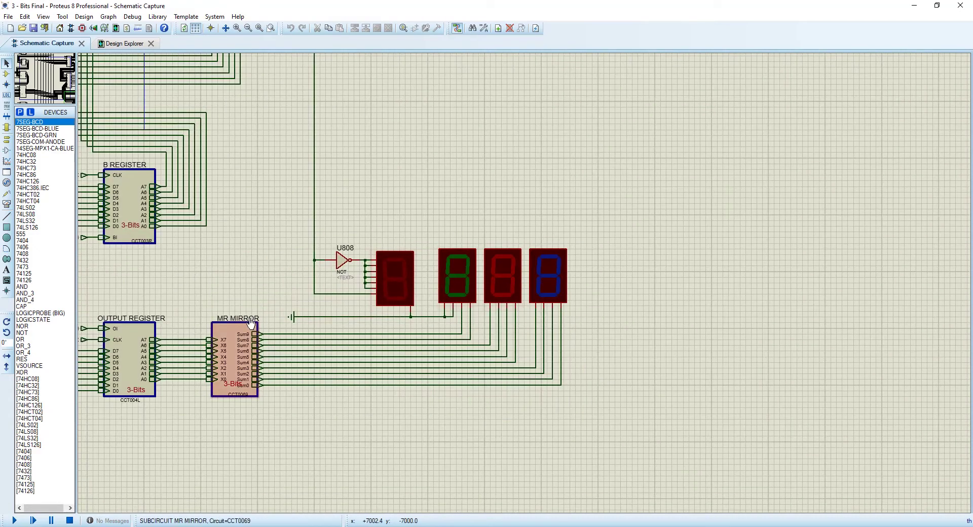
{"action": "scroll", "coordinate": [248, 341], "scroll_direction": "up", "scroll_amount": 1}
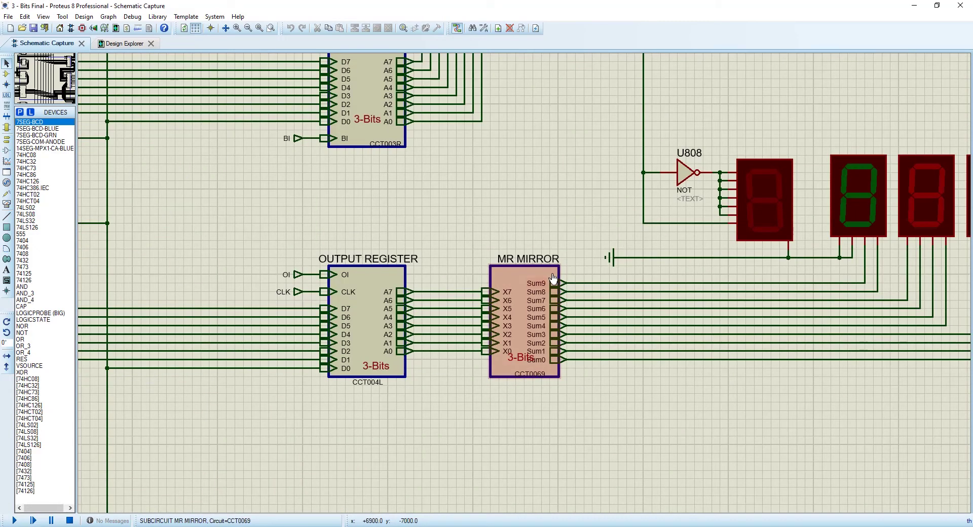
{"action": "scroll", "coordinate": [721, 287], "scroll_direction": "down", "scroll_amount": 1}
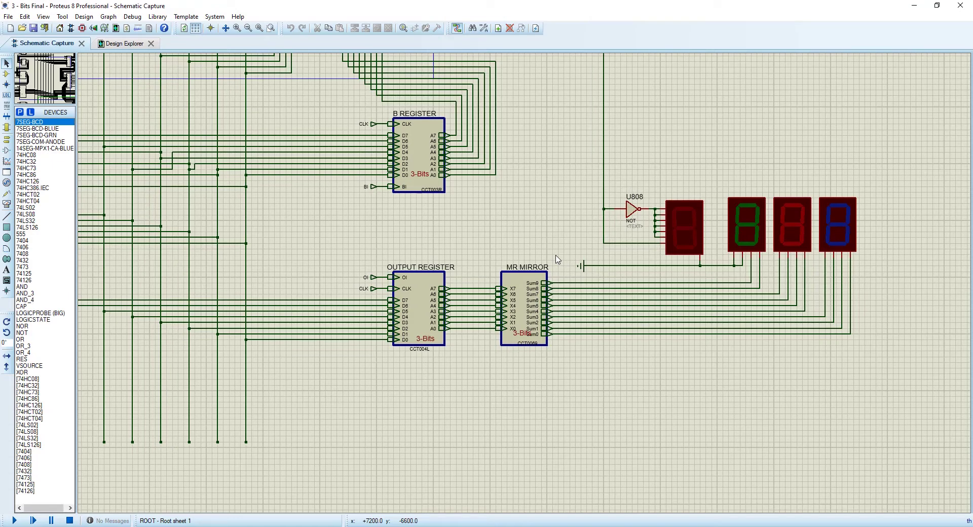
{"action": "scroll", "coordinate": [557, 260], "scroll_direction": "up", "scroll_amount": 1}
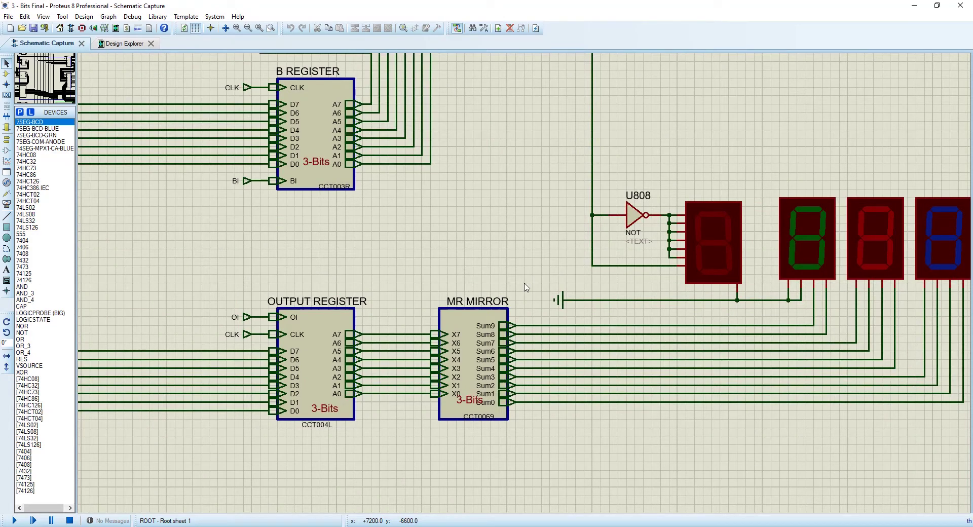
{"action": "left_click", "coordinate": [472, 323]}
{"action": "key", "text": "ctrl+c"}
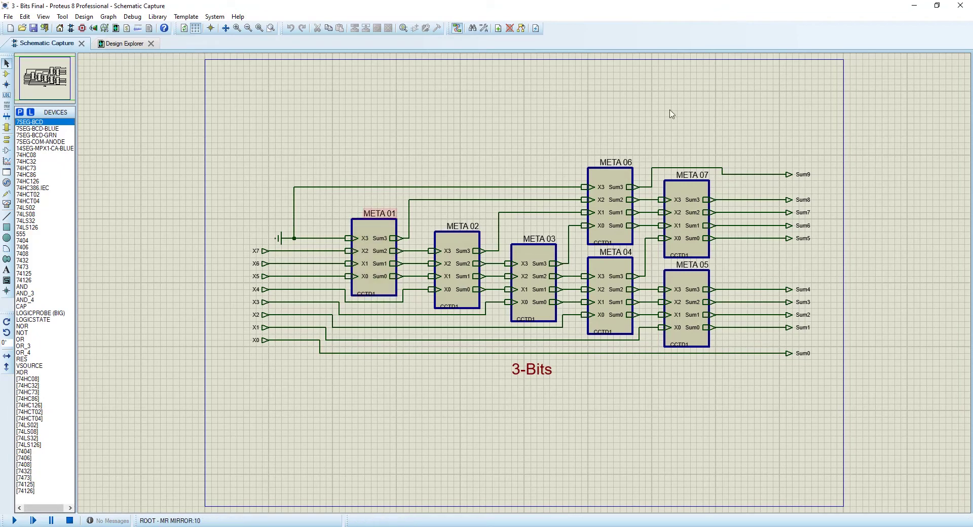
- Enter META 01's child sheet and fit its gate-level circuit in view
{"action": "left_click", "coordinate": [370, 231]}
{"action": "key", "text": "ctrl+c"}
{"action": "key", "text": "F8"}
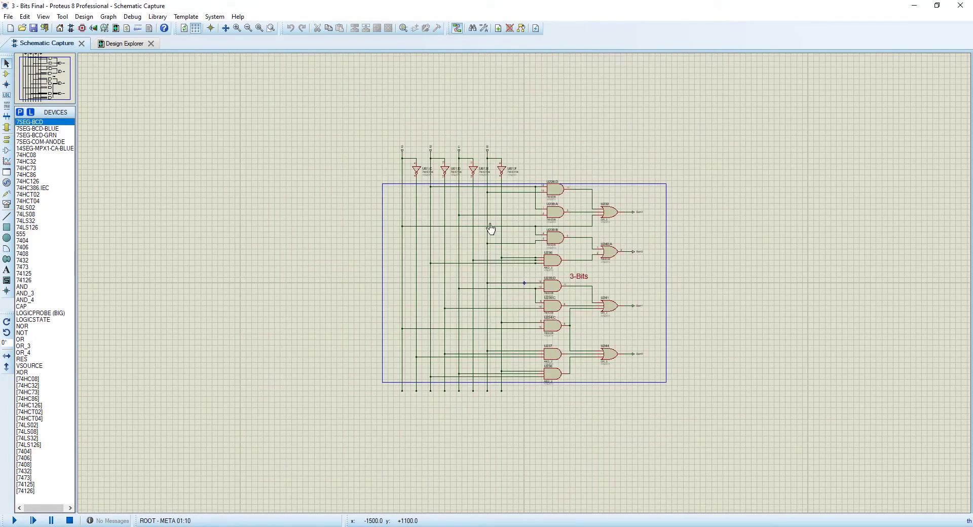
- Zoom around META 01's gates, then switch to the handwritten truth-table photo
{"action": "scroll", "coordinate": [452, 171], "scroll_direction": "up", "scroll_amount": 2}
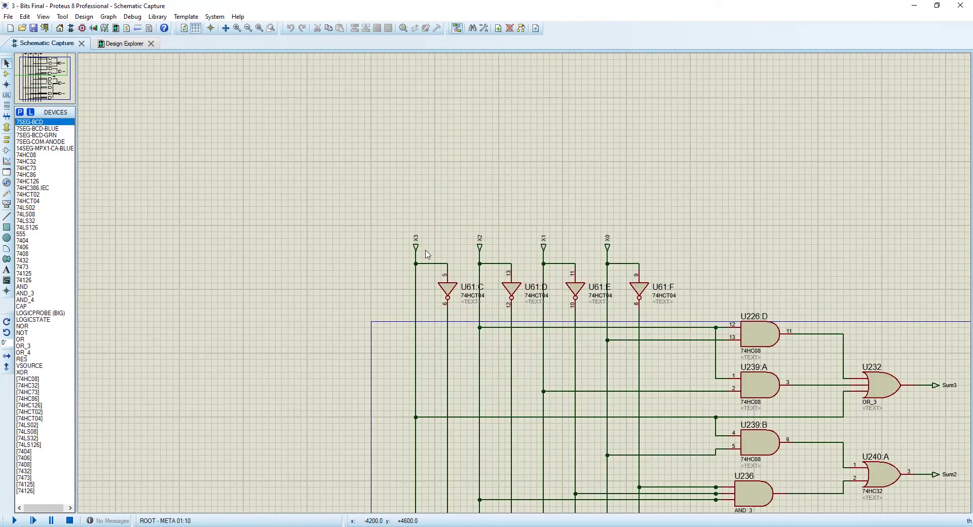
{"action": "scroll", "coordinate": [642, 262], "scroll_direction": "down", "scroll_amount": 1}
{"action": "scroll", "coordinate": [524, 291], "scroll_direction": "down", "scroll_amount": 2}
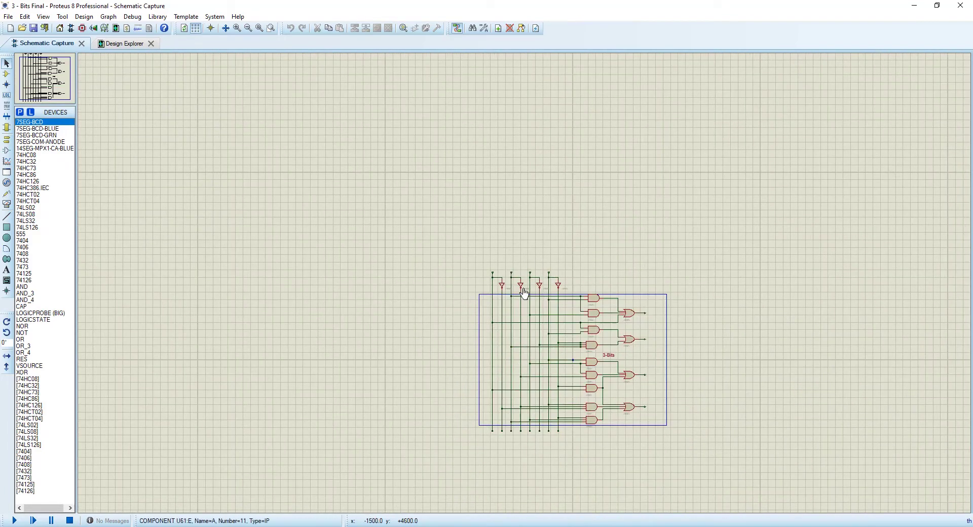
{"action": "scroll", "coordinate": [505, 276], "scroll_direction": "up", "scroll_amount": 2}
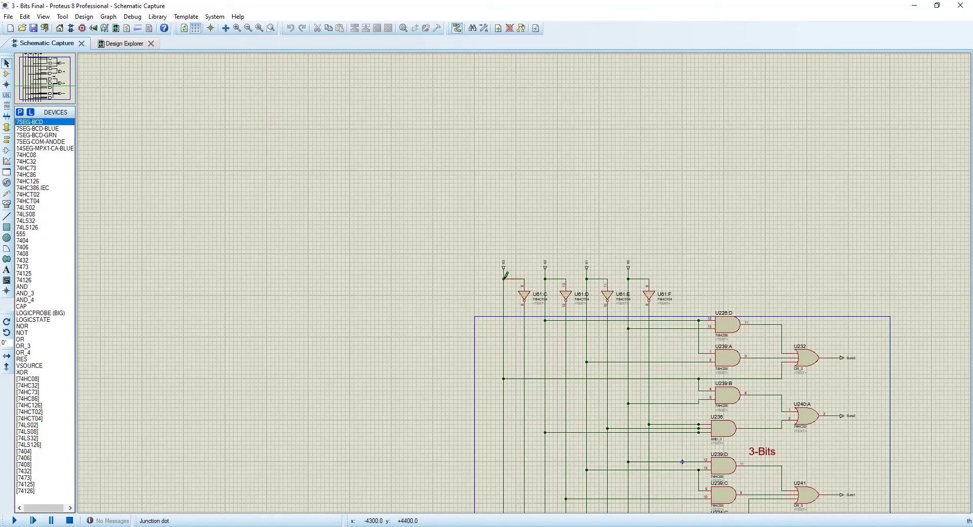
{"action": "scroll", "coordinate": [505, 276], "scroll_direction": "up", "scroll_amount": 1}
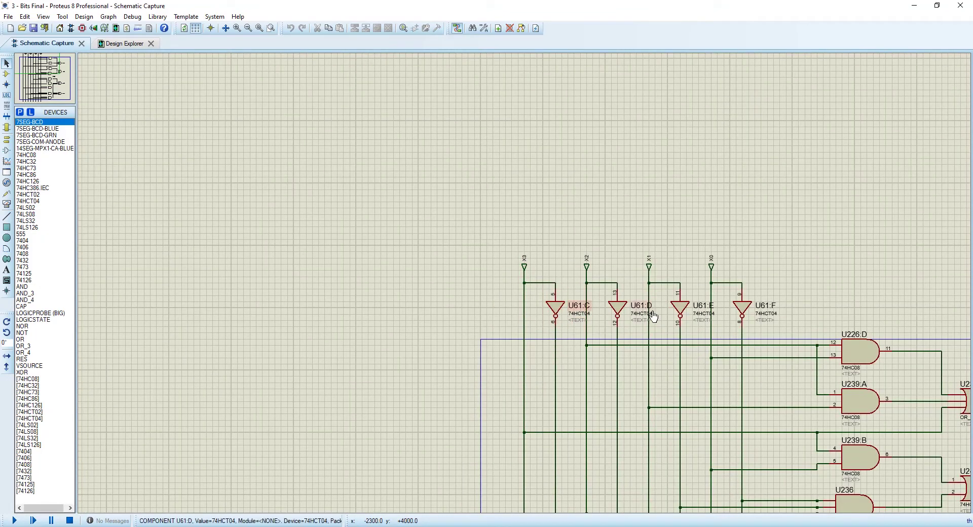
{"action": "scroll", "coordinate": [653, 316], "scroll_direction": "down", "scroll_amount": 2}
{"action": "scroll", "coordinate": [599, 304], "scroll_direction": "up", "scroll_amount": 1}
{"action": "scroll", "coordinate": [515, 347], "scroll_direction": "down", "scroll_amount": 2}
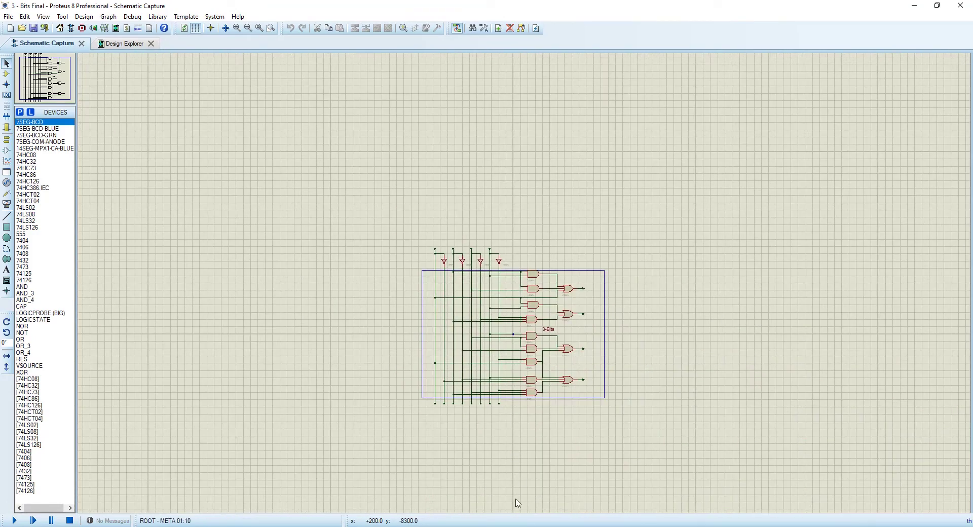
{"action": "key", "text": "alt+Tab"}
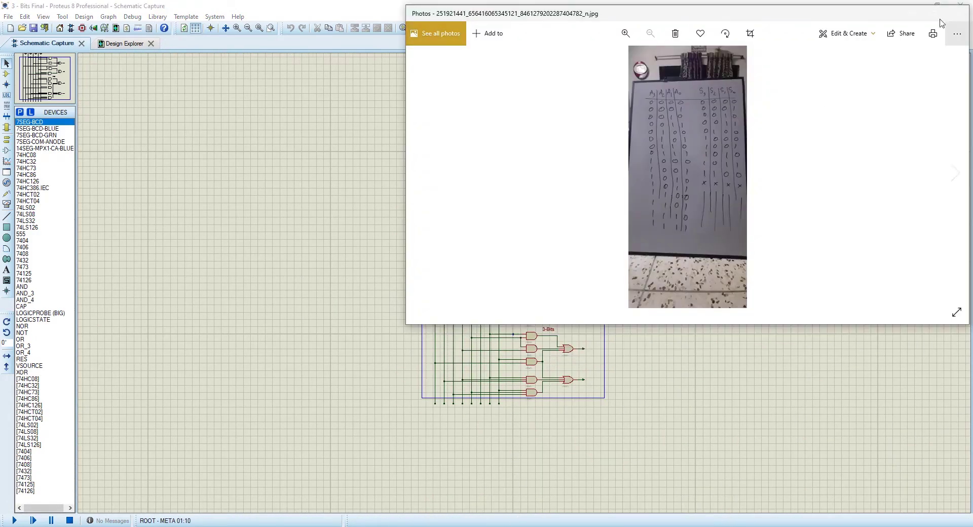
- Maximize the Photos window and zoom the A3–A0 to S3–S0 truth table to 146%
{"action": "left_click", "coordinate": [937, 11]}
{"action": "scroll", "coordinate": [507, 171], "scroll_direction": "up", "scroll_amount": 3}
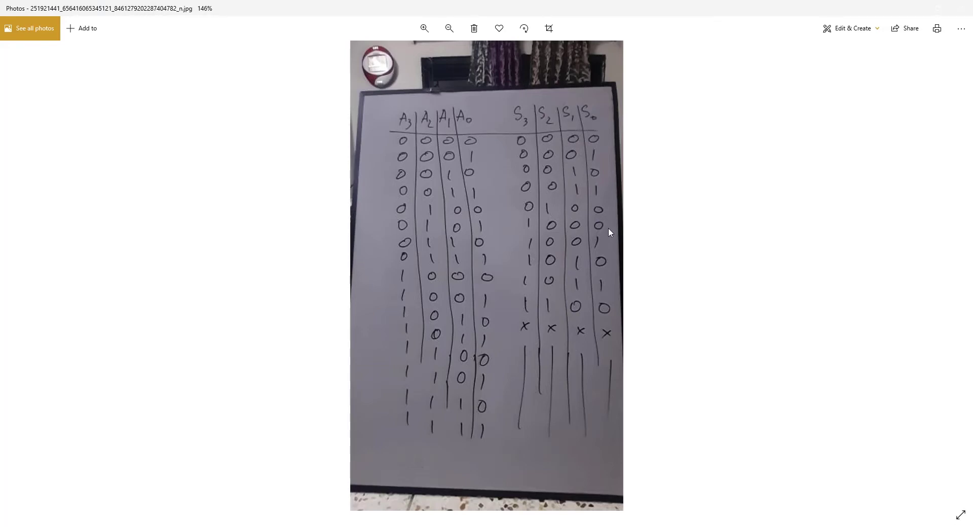
- Go to the whiteboard K-map photo, zoom to 194% and pan to the S2, S1, S0 maps
{"action": "key", "text": "Right"}
{"action": "key", "text": "Right"}
{"action": "key", "text": "Right"}
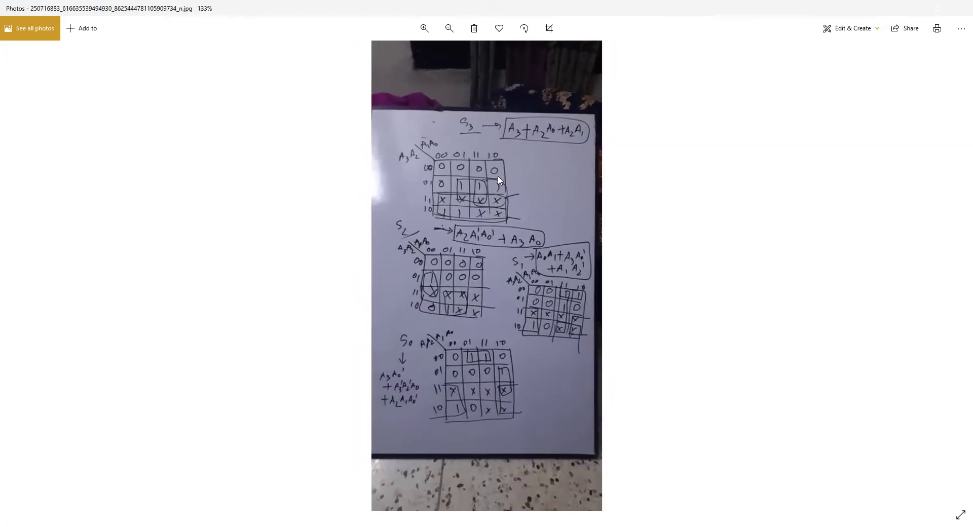
{"action": "scroll", "coordinate": [499, 180], "scroll_direction": "up", "scroll_amount": 2}
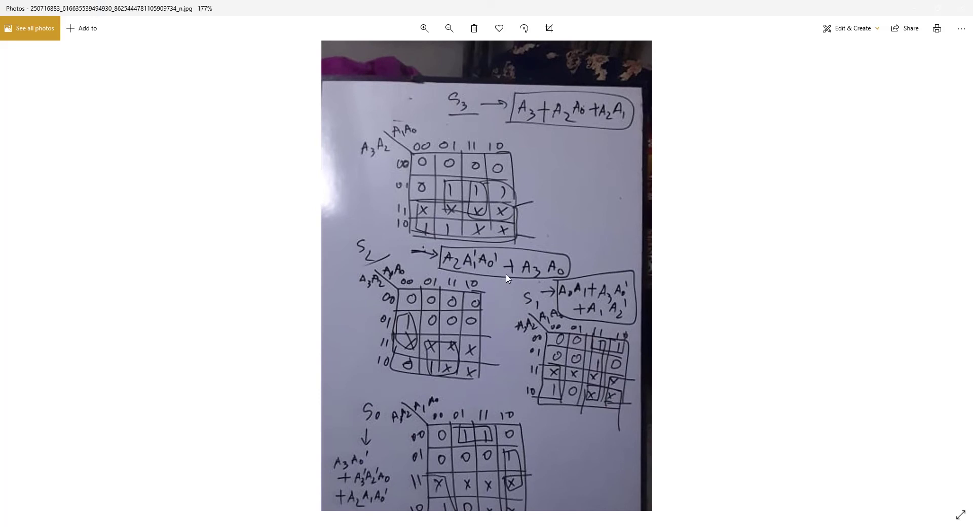
{"action": "scroll", "coordinate": [496, 362], "scroll_direction": "up", "scroll_amount": 2}
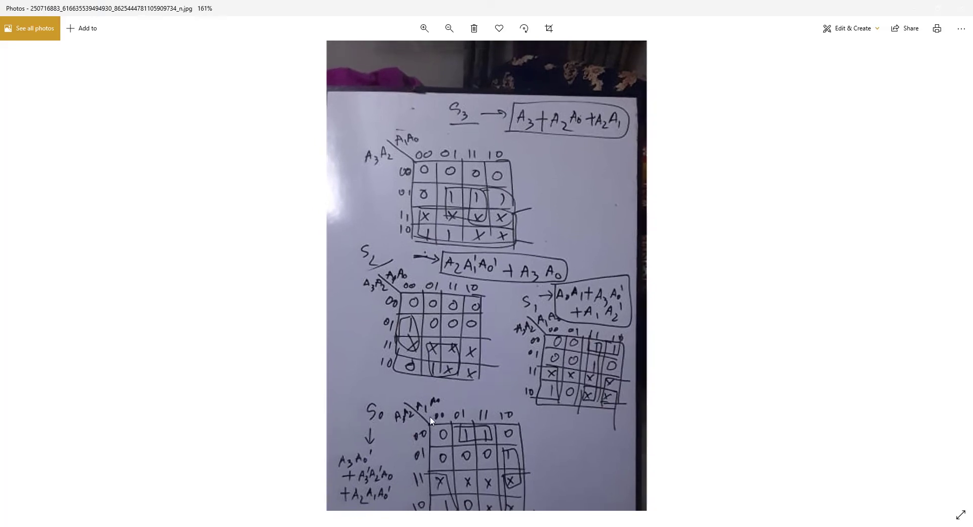
{"action": "left_click_drag", "start_coordinate": [366, 466], "coordinate": [369, 422]}
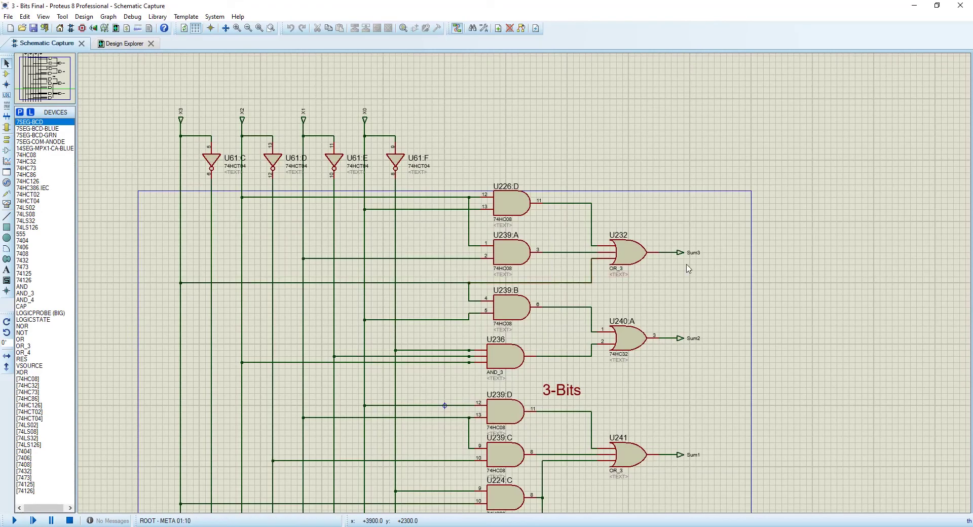
{"action": "scroll", "coordinate": [530, 268], "scroll_direction": "up", "scroll_amount": 1}
- Exit META 01 and MR MIRROR back to the root sheet with MAR, RAM and ALU blocks
{"action": "scroll", "coordinate": [530, 267], "scroll_direction": "down", "scroll_amount": 1}
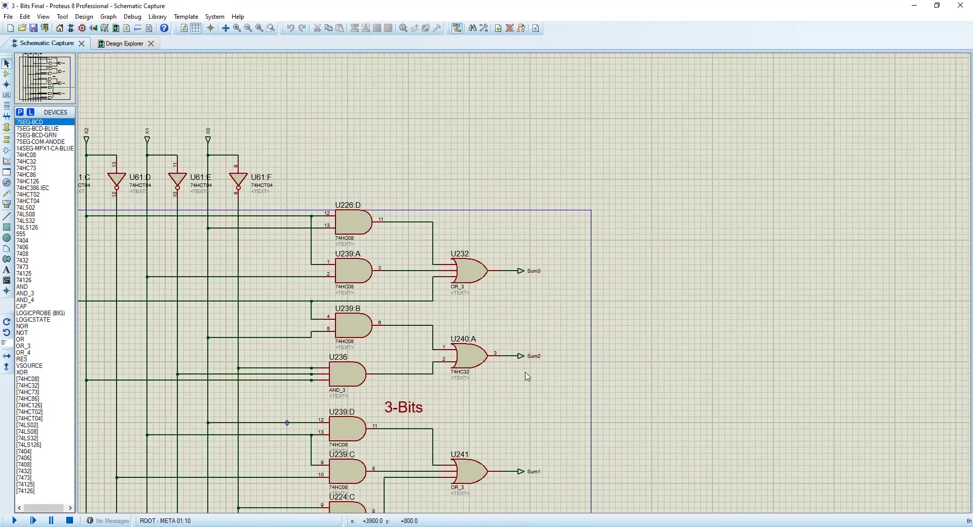
{"action": "scroll", "coordinate": [528, 365], "scroll_direction": "down", "scroll_amount": 2}
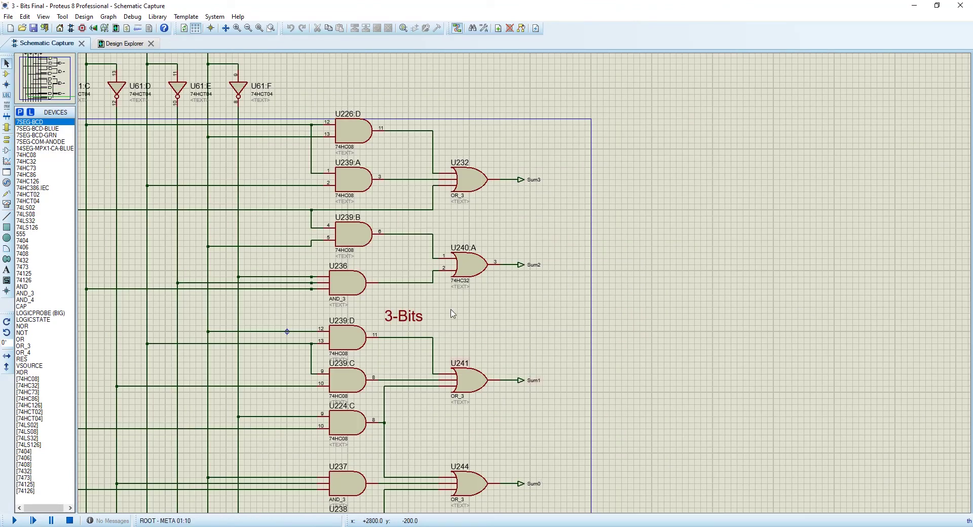
{"action": "scroll", "coordinate": [433, 273], "scroll_direction": "down", "scroll_amount": 1}
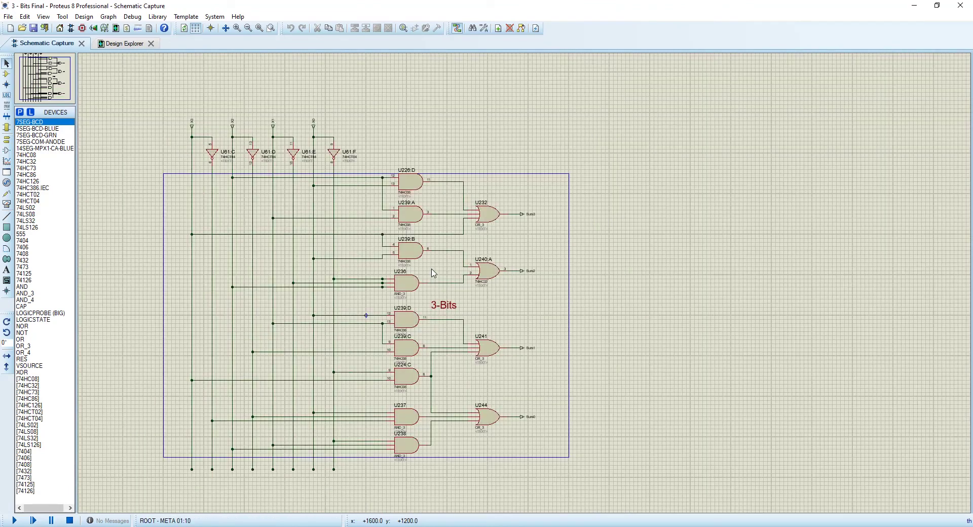
{"action": "scroll", "coordinate": [433, 272], "scroll_direction": "down", "scroll_amount": 1}
{"action": "key", "text": "ctrl+c"}
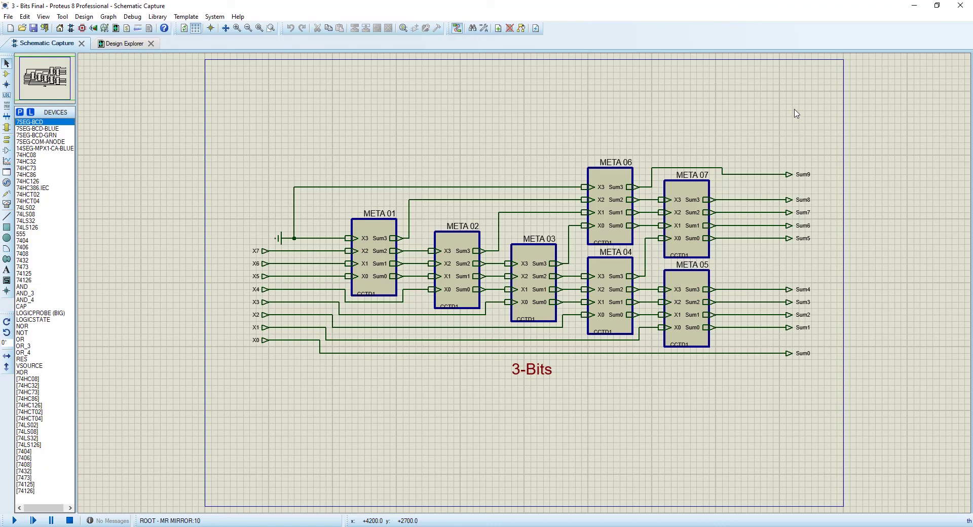
{"action": "key", "text": "ctrl+c"}
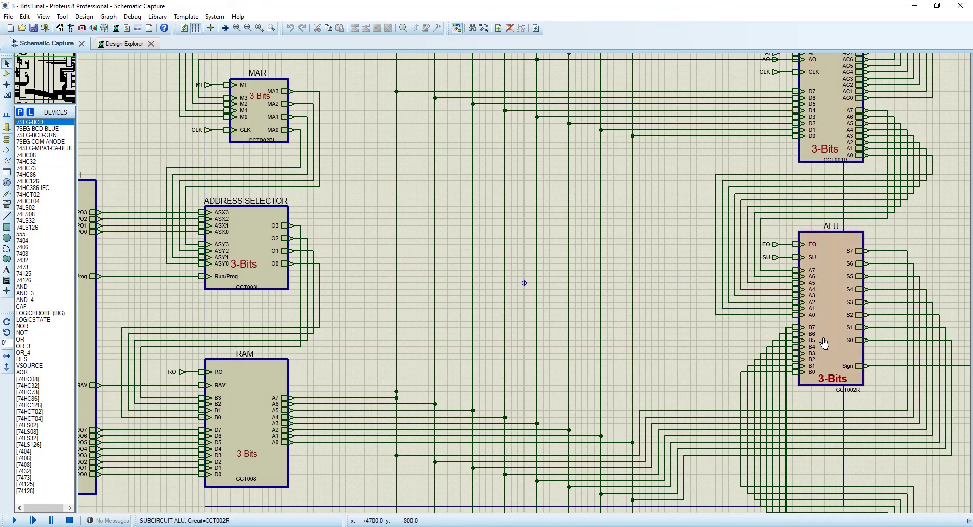